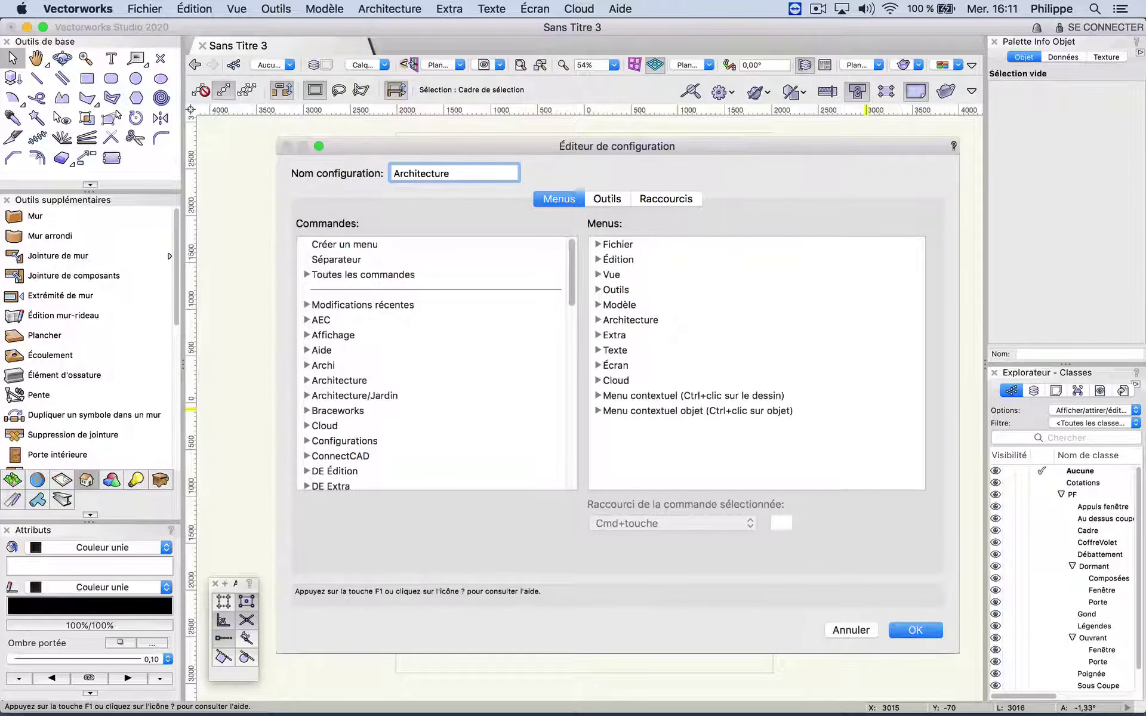
- Open the active Architecture configuration for editing and name the configuration "ma configuration"
key(Return)
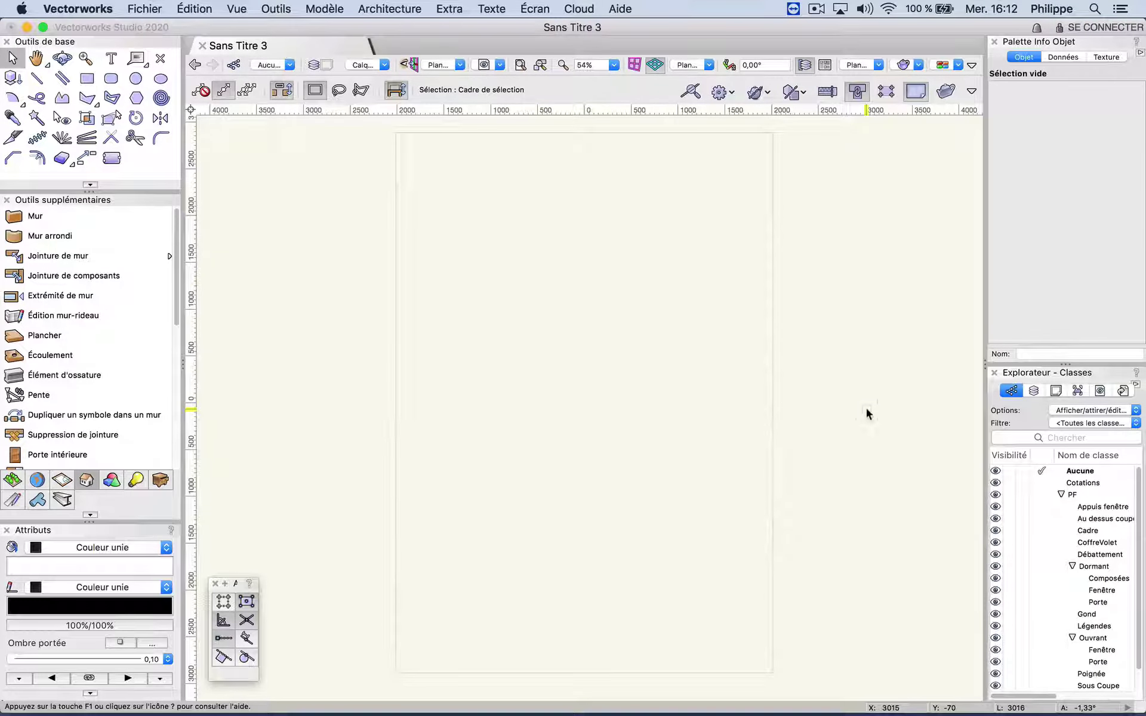
click(448, 8)
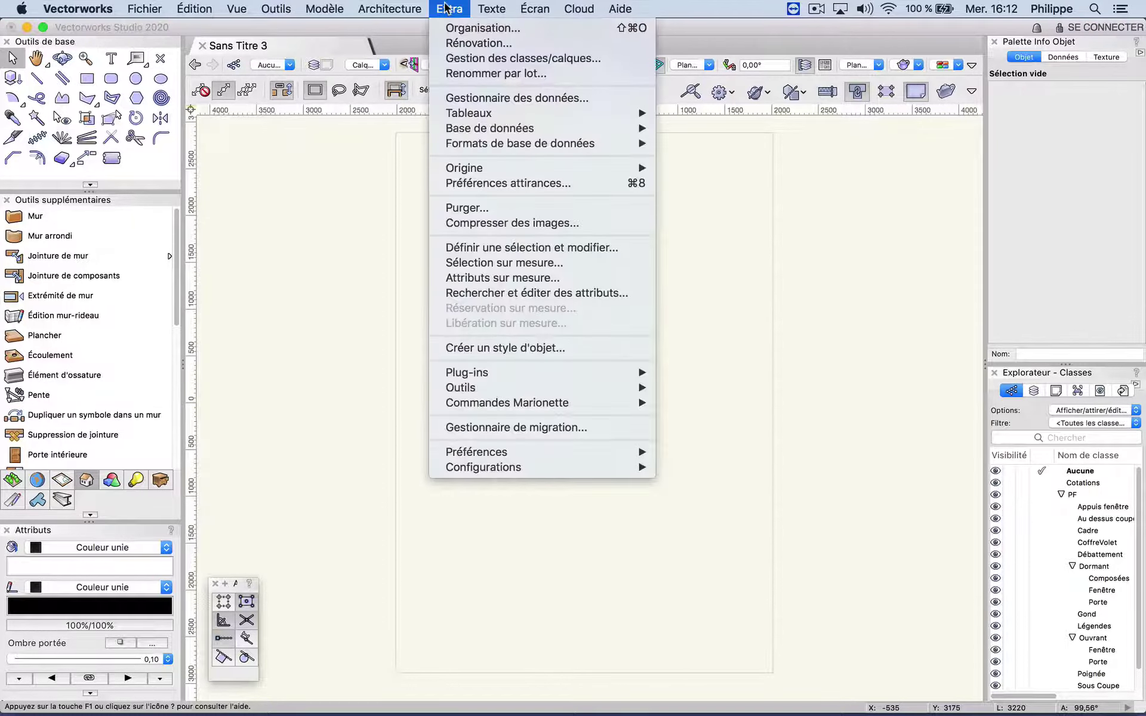
mouse_move(483, 470)
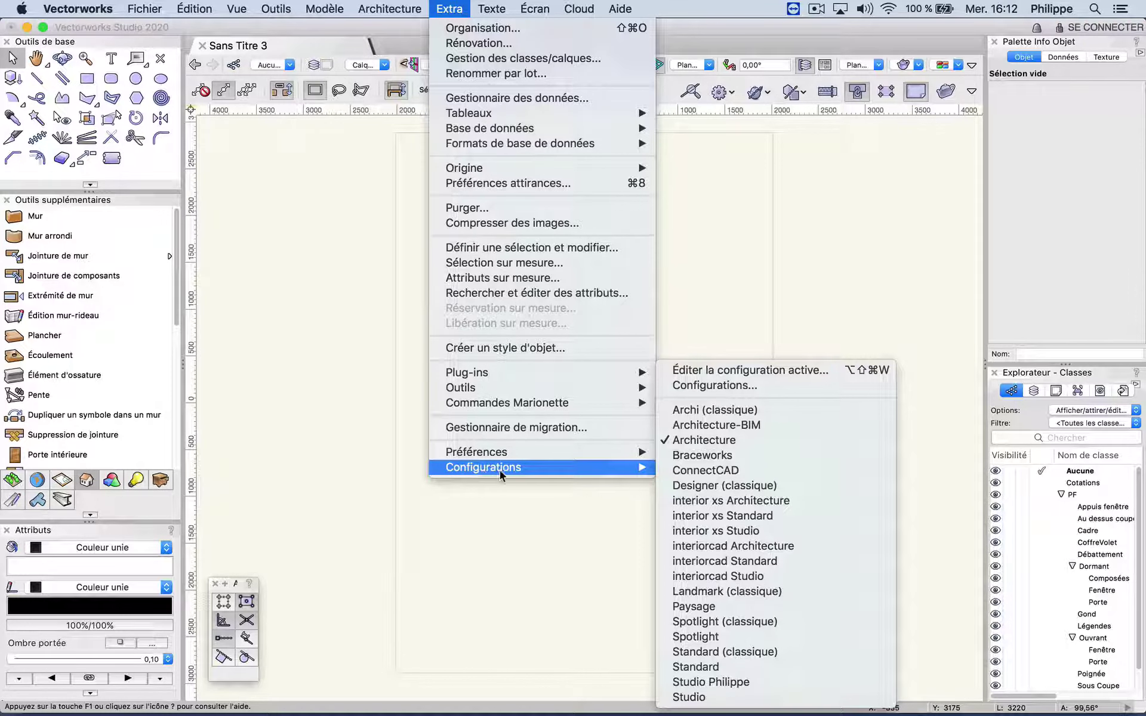
click(717, 369)
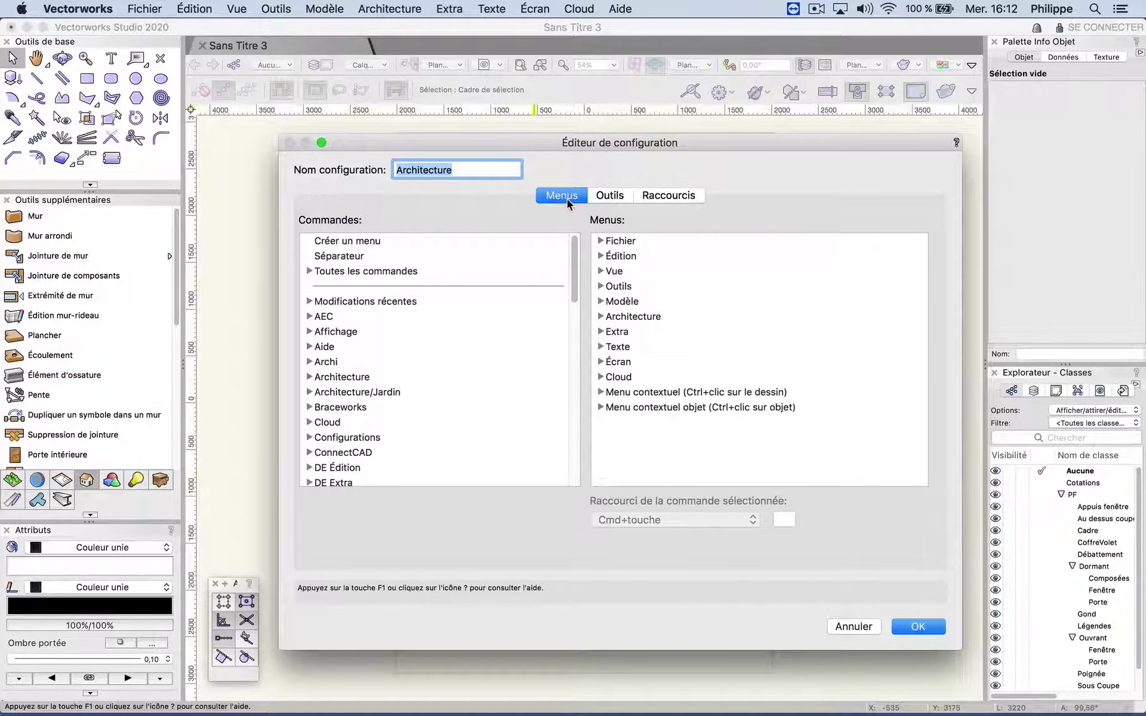
click(610, 197)
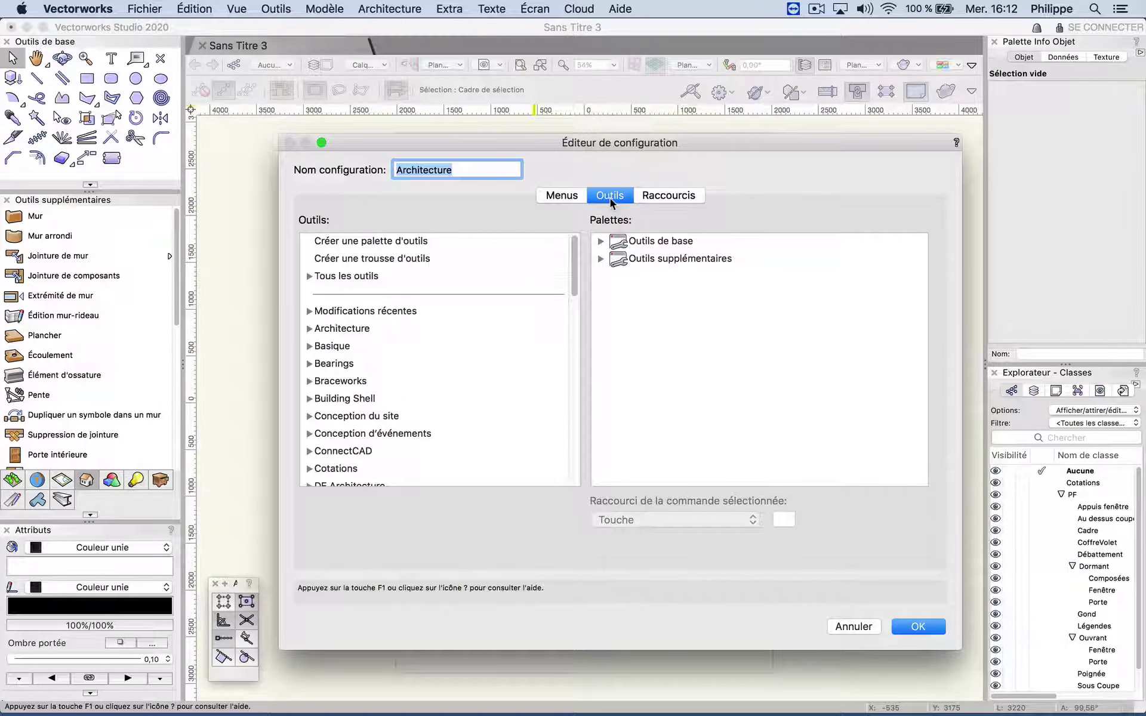
click(661, 200)
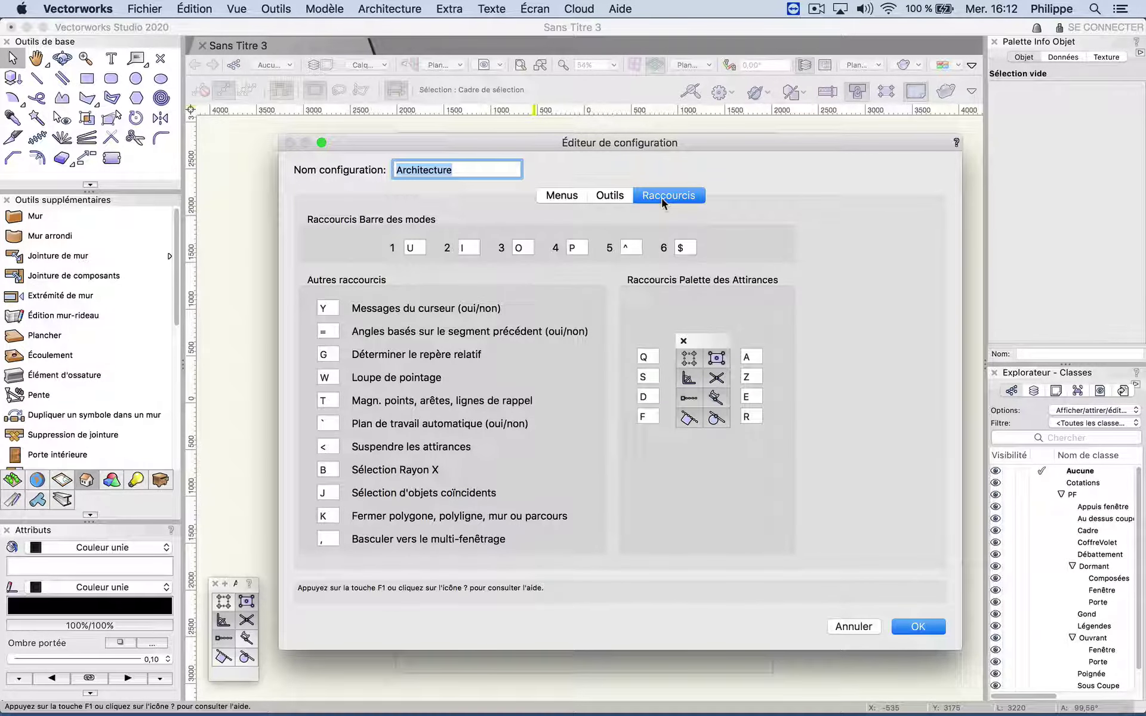
text(ma con)
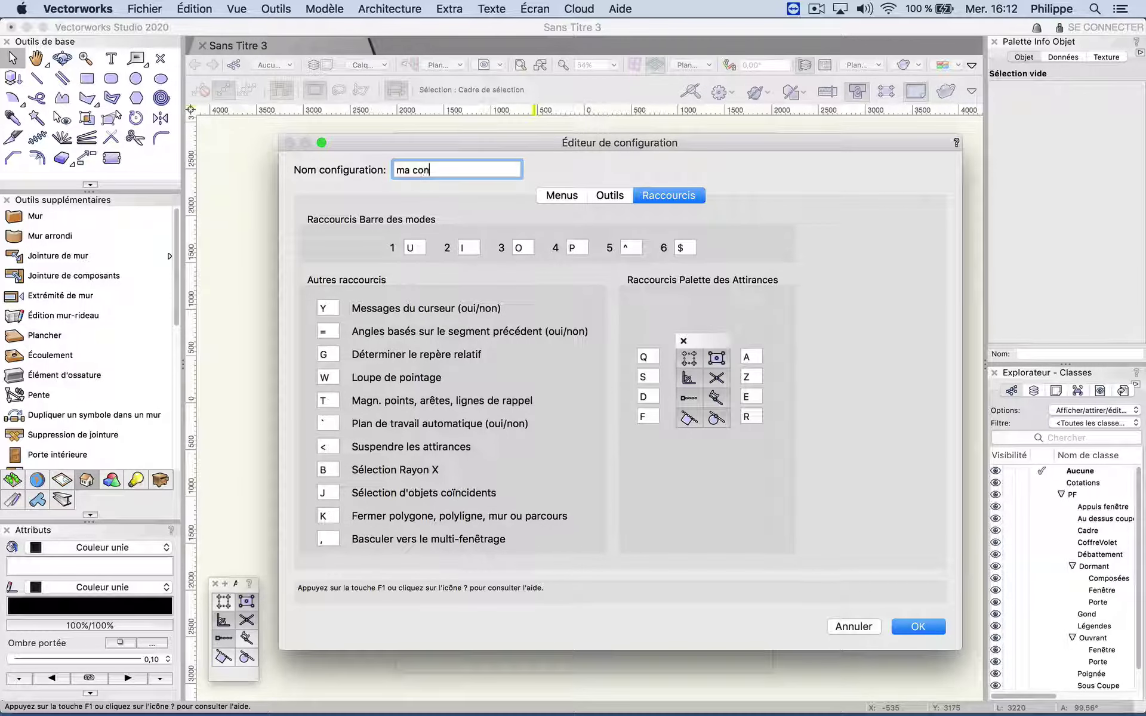
text(figuration)
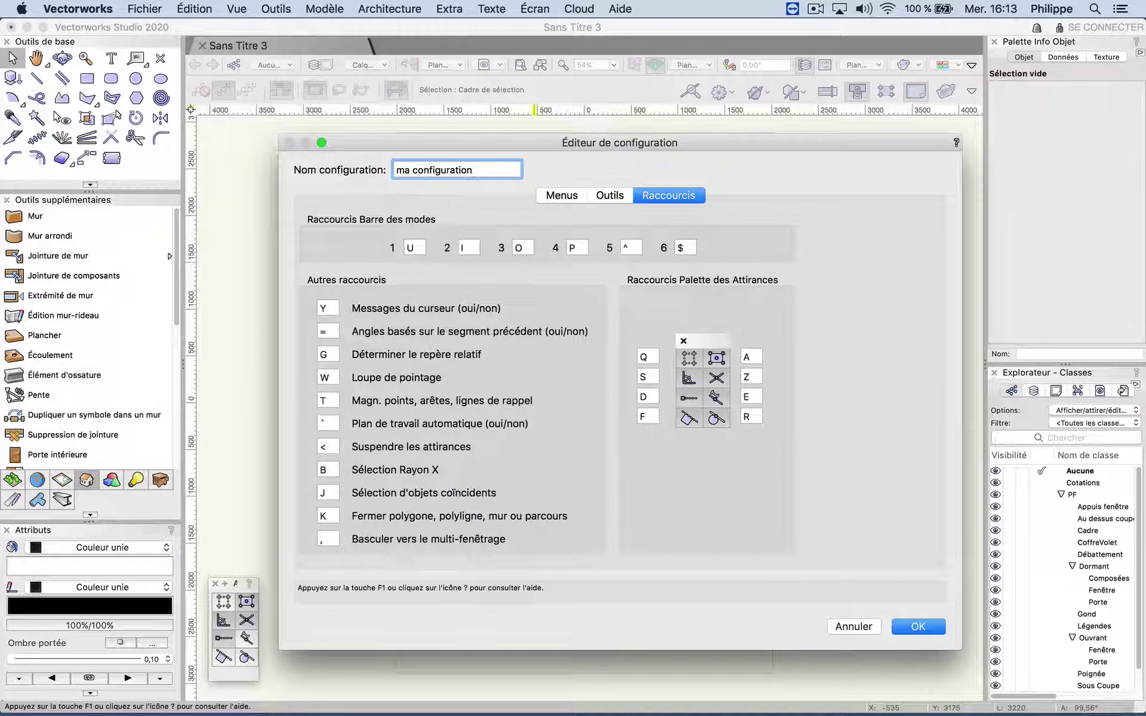
- Locate and select the Portes et Fenêtres tool in the configuration editor's list of all available tools
click(614, 196)
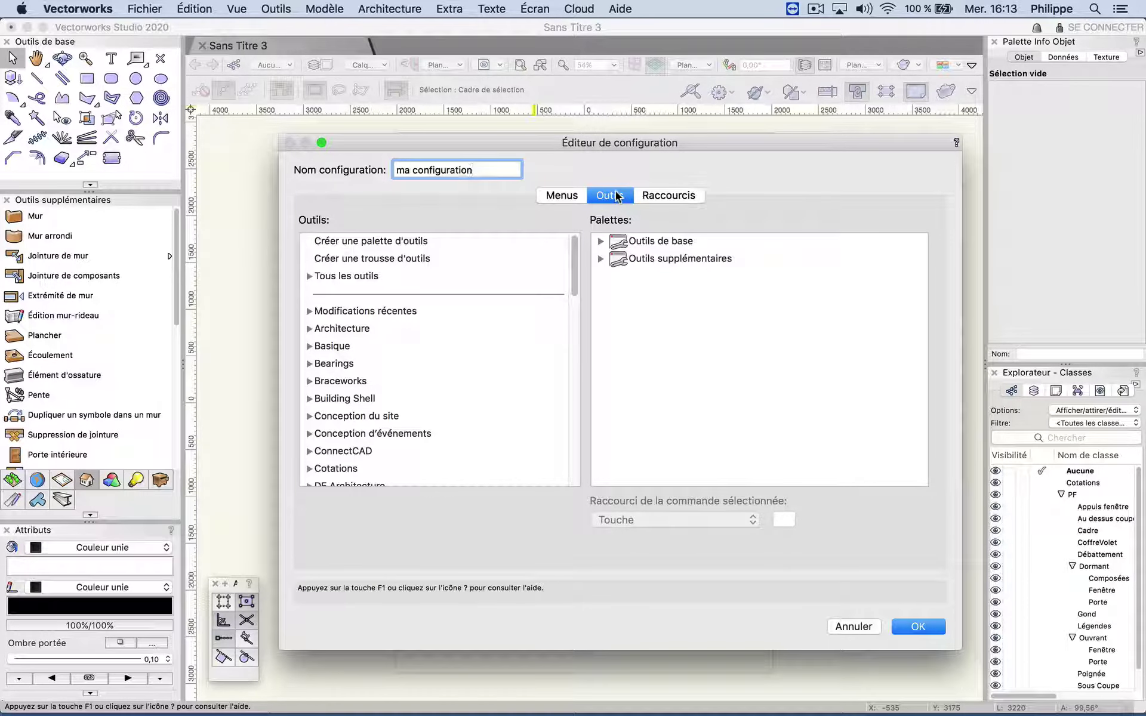
click(309, 275)
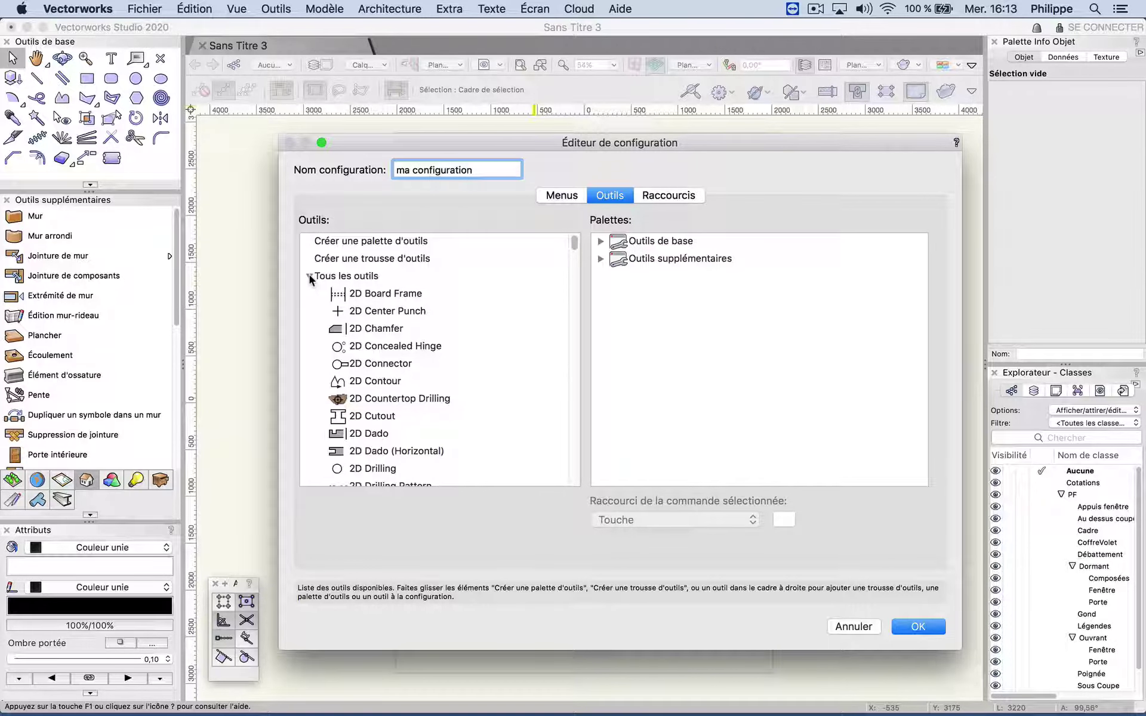
click(360, 311)
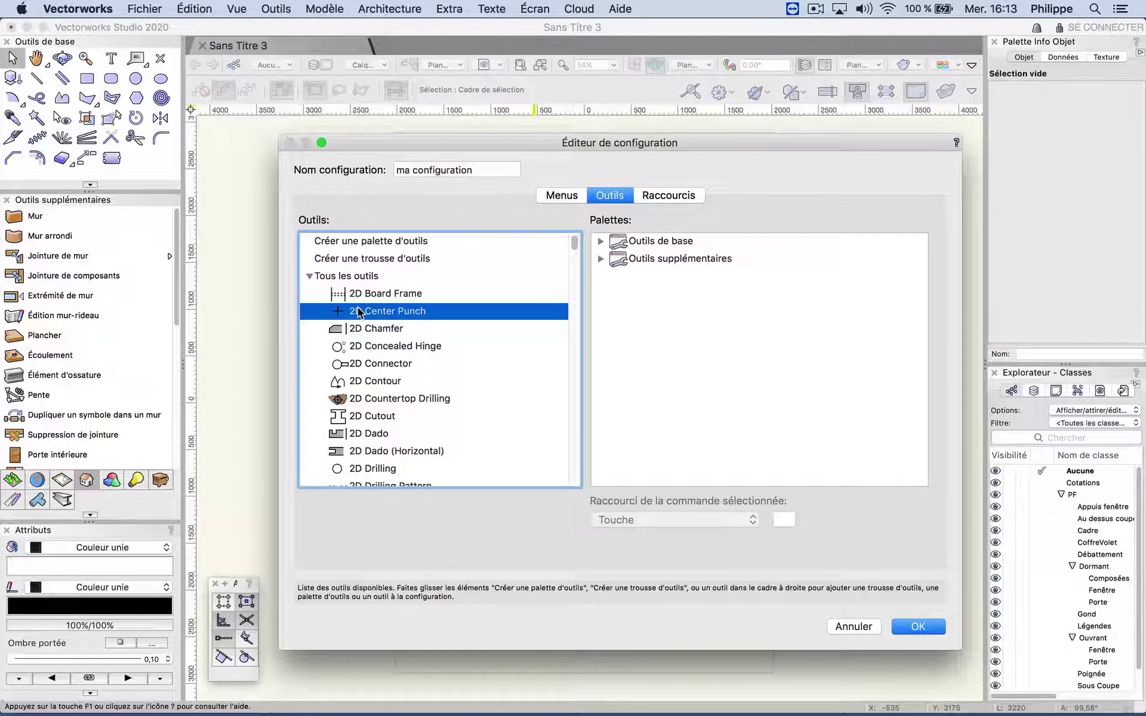
key(p)
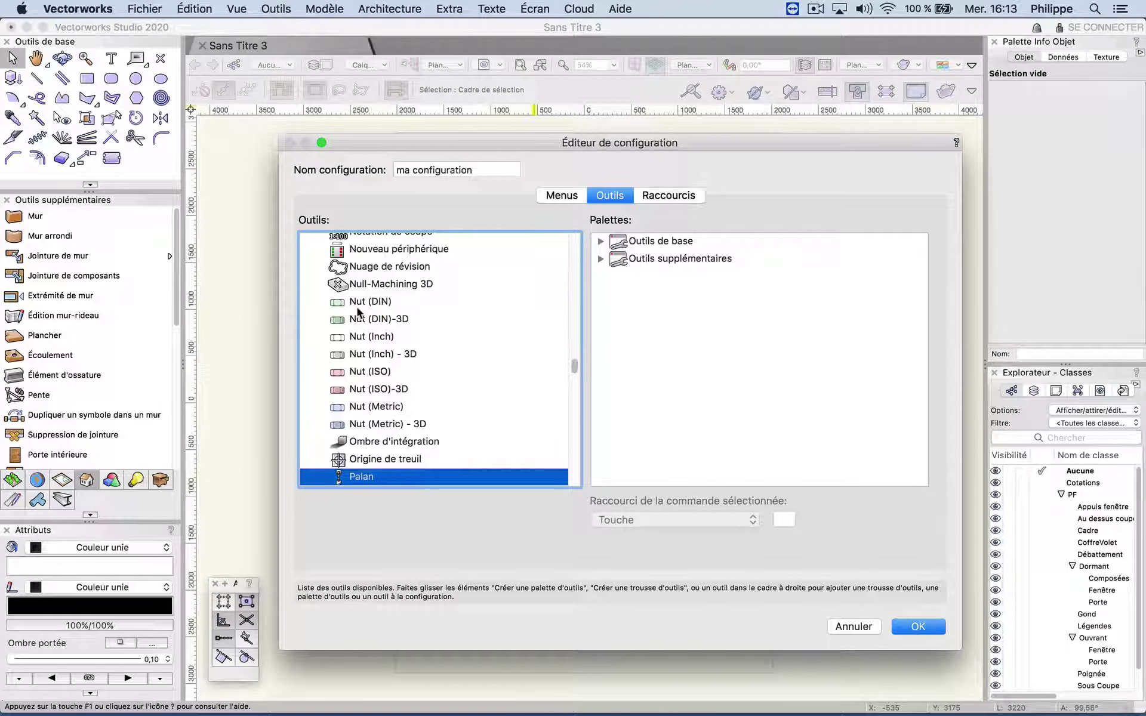
scroll(574, 365, down, 20)
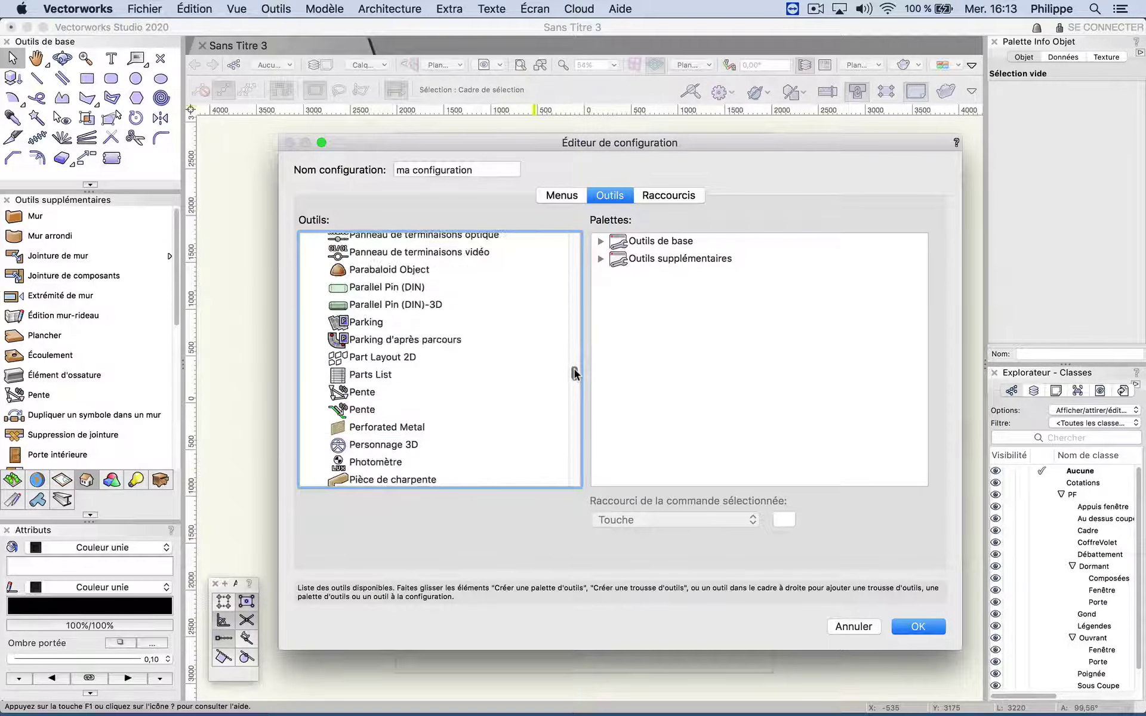
drag(573, 374, 569, 381)
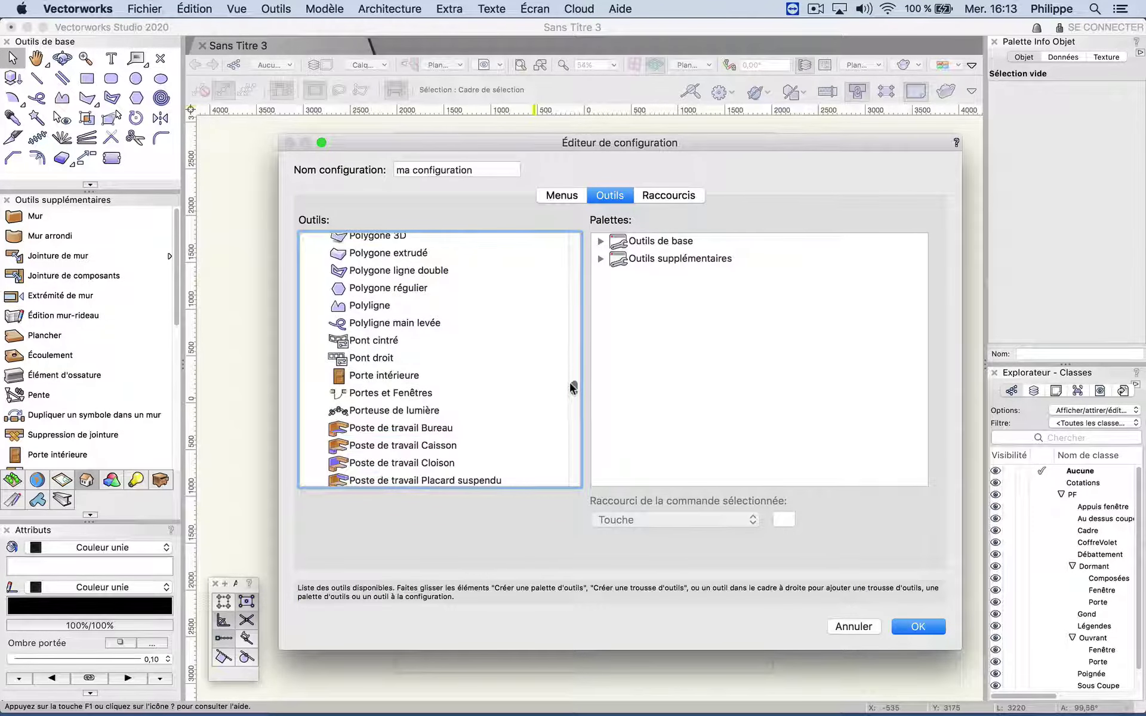
click(429, 391)
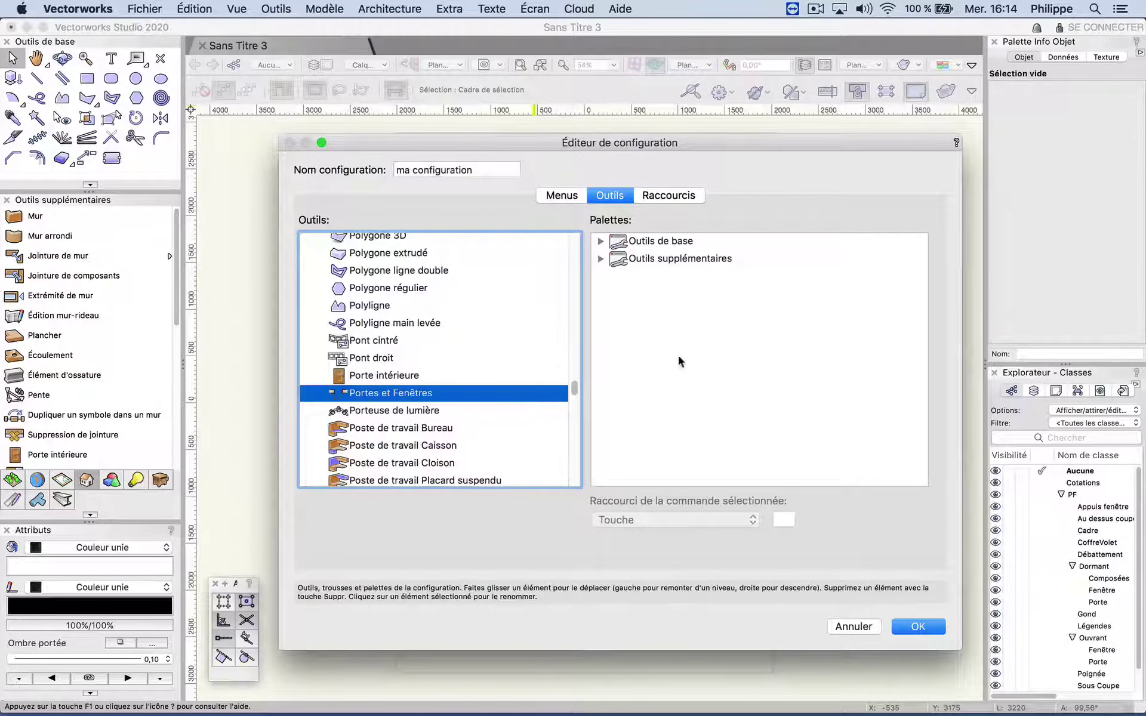
- Add the Portes et Fenêtres tool to the Architecture set of Outils supplémentaires, directly after Menuiserie extérieure
click(600, 241)
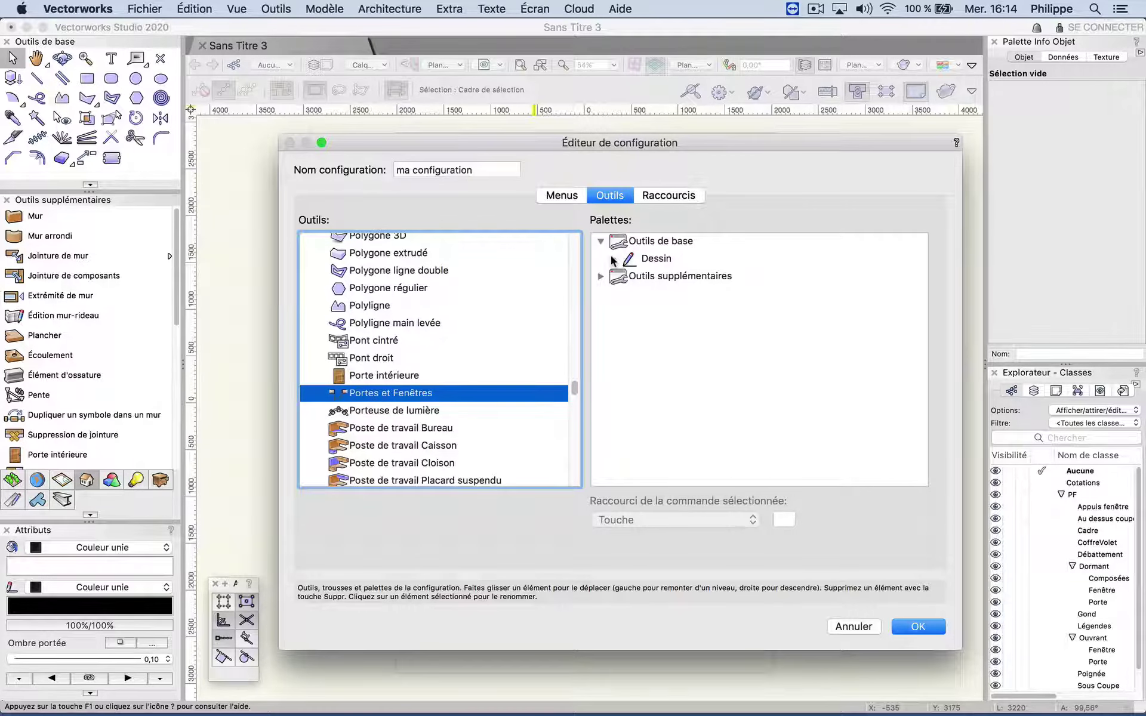
click(613, 259)
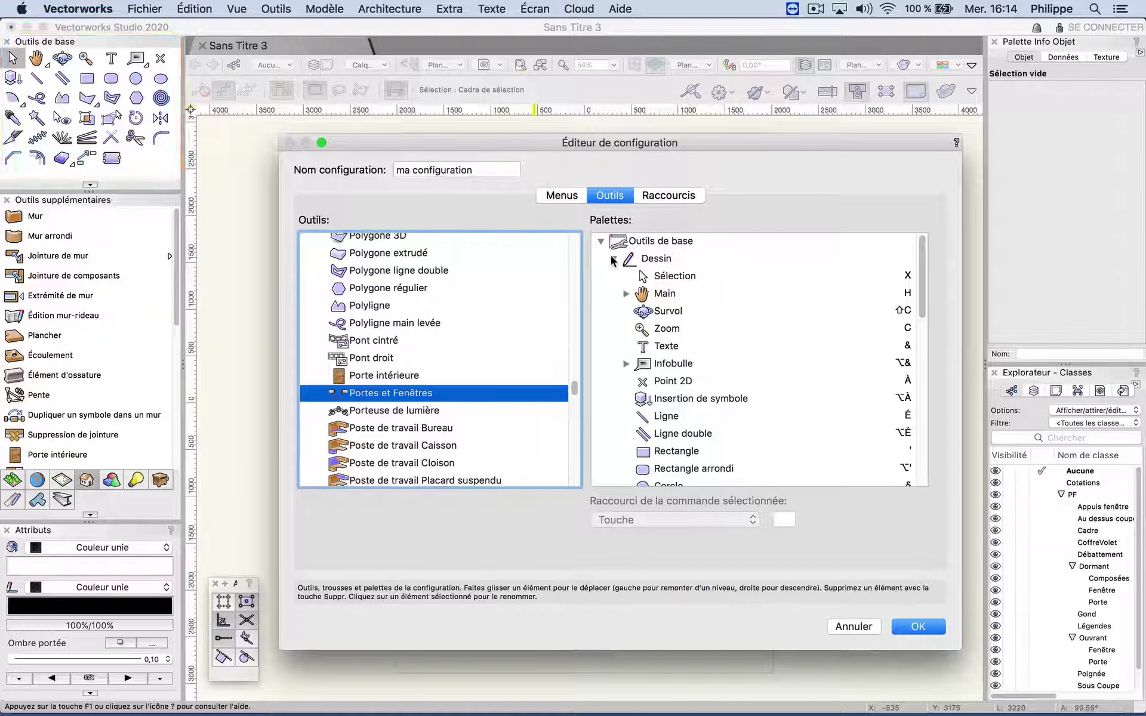
click(613, 258)
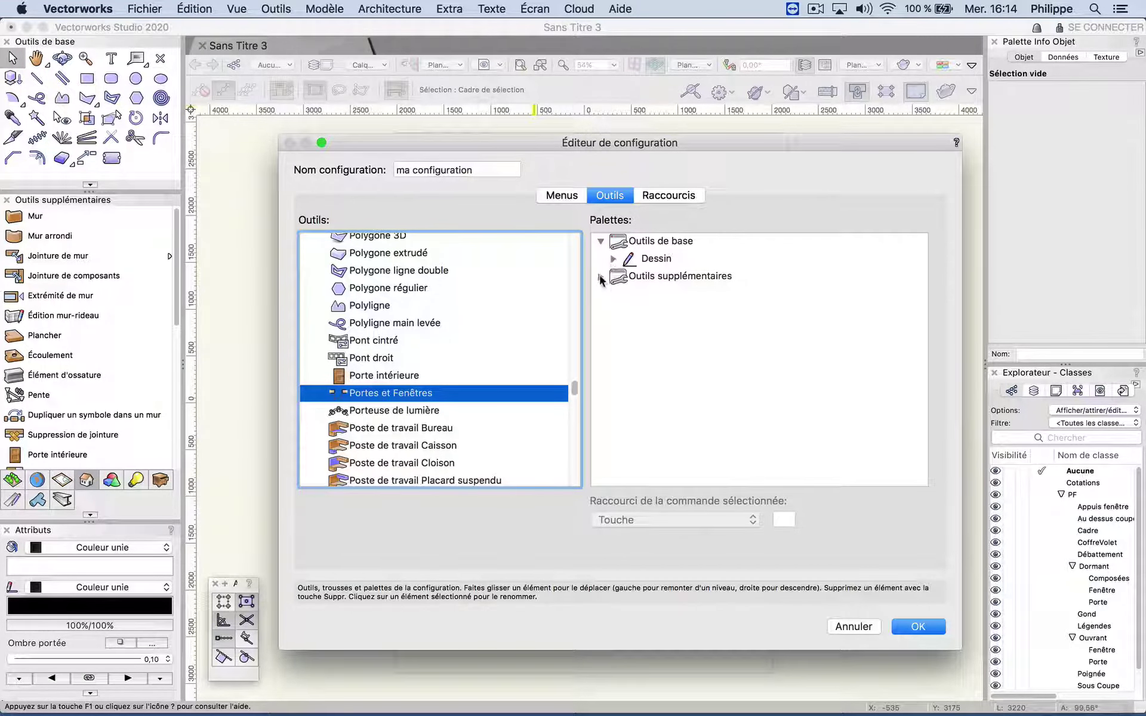
click(600, 276)
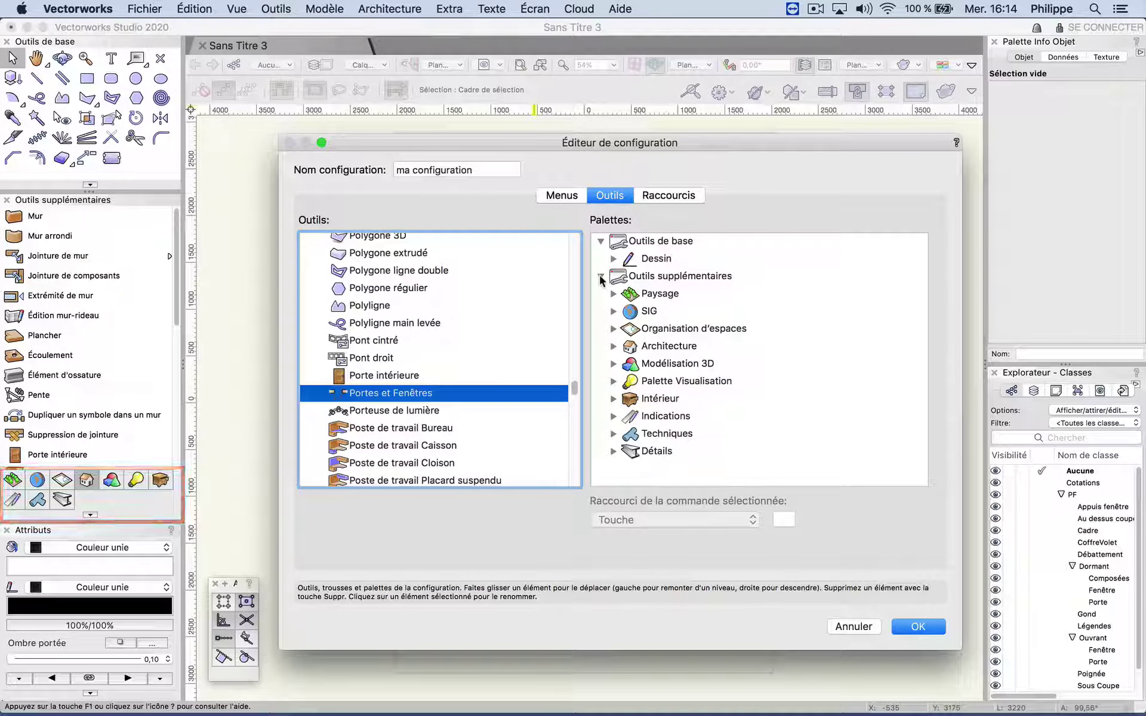
click(668, 346)
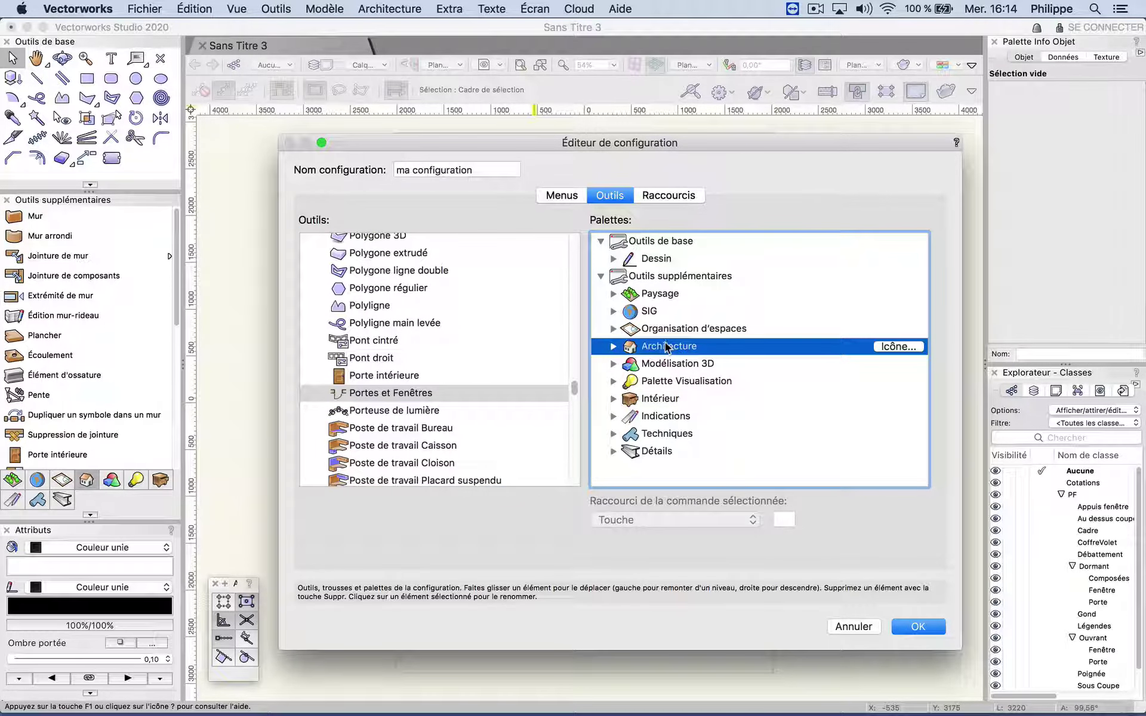
click(613, 346)
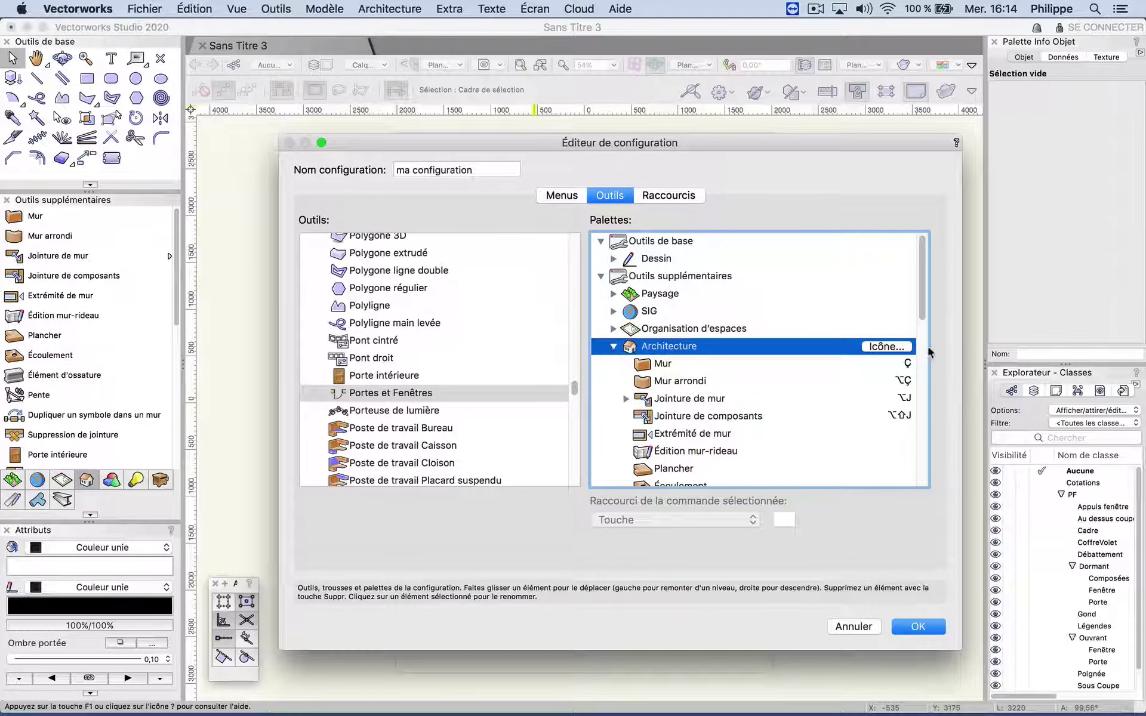
drag(922, 303, 930, 385)
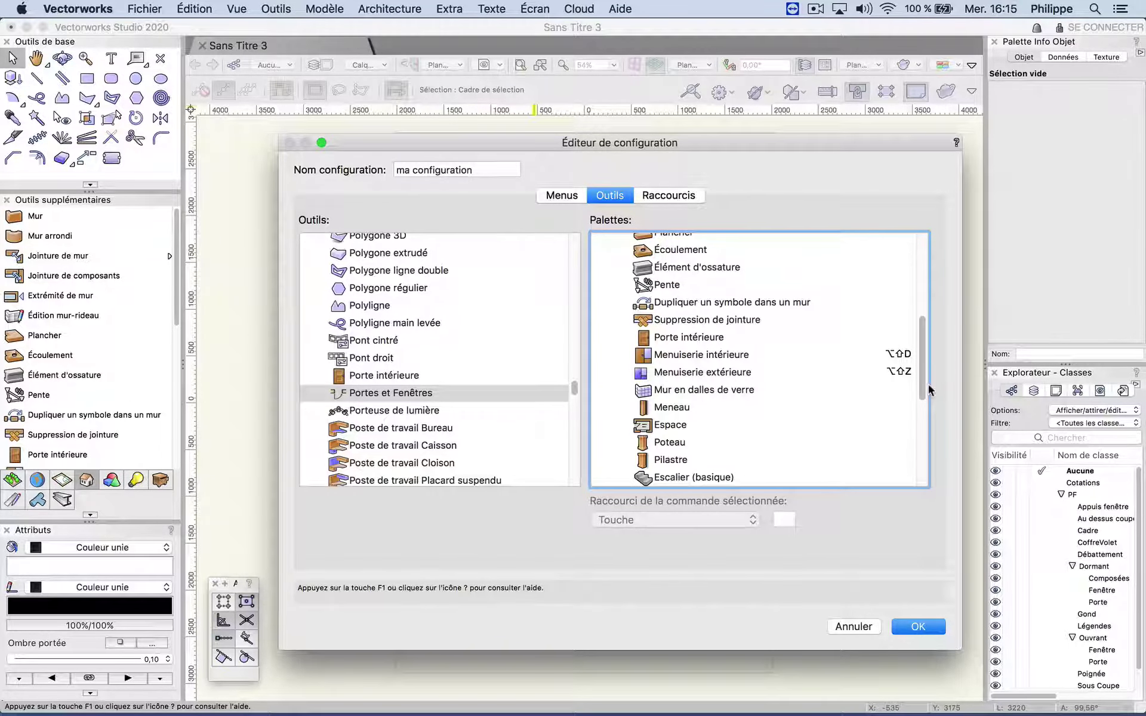
drag(388, 392, 739, 400)
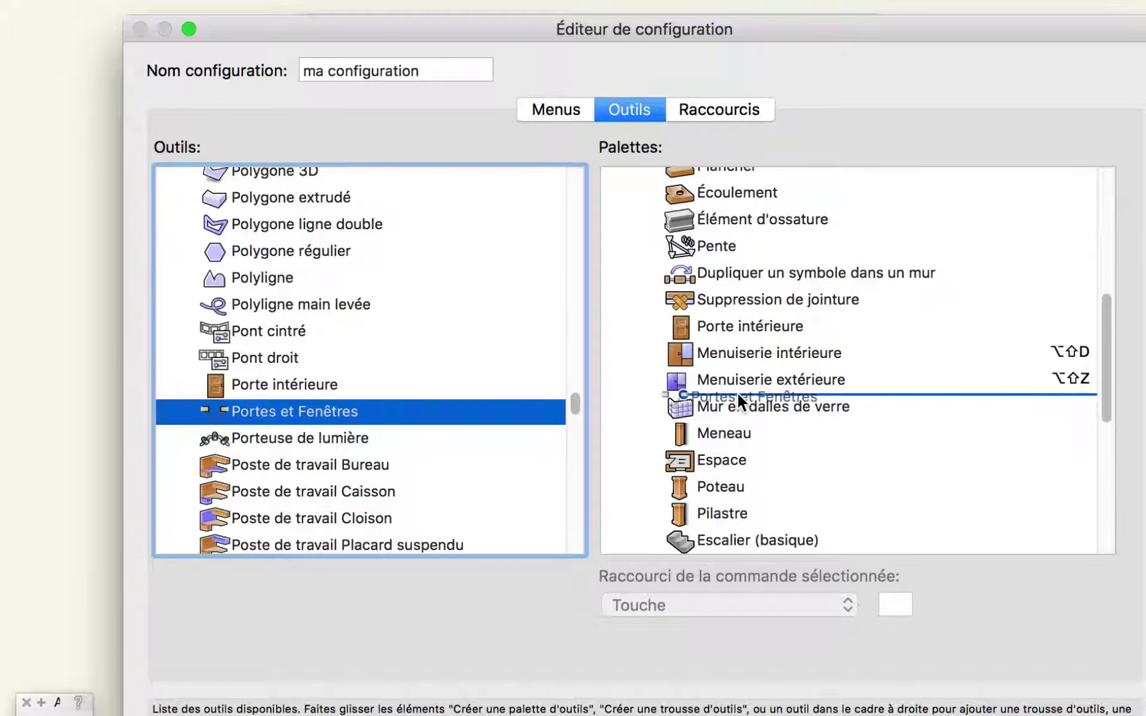
drag(738, 395, 620, 375)
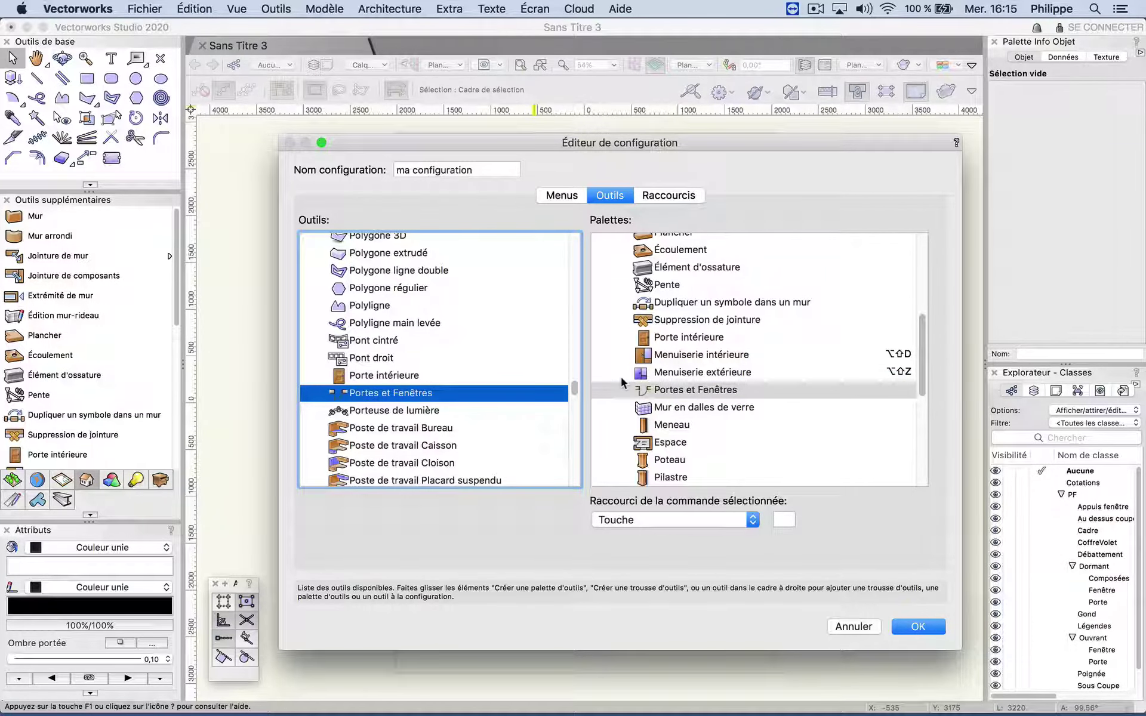
- Add the Tampon tool to the Indications set of Outils supplémentaires, directly after Étiquette de données
scroll(705, 380, up, 5)
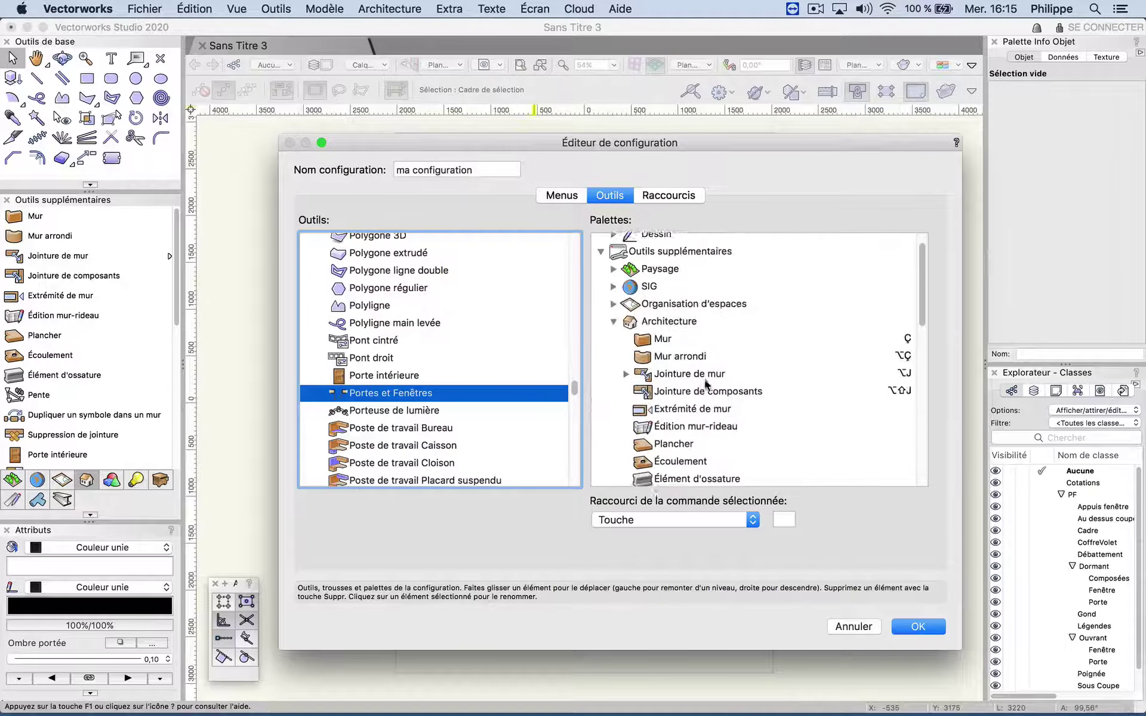
click(613, 323)
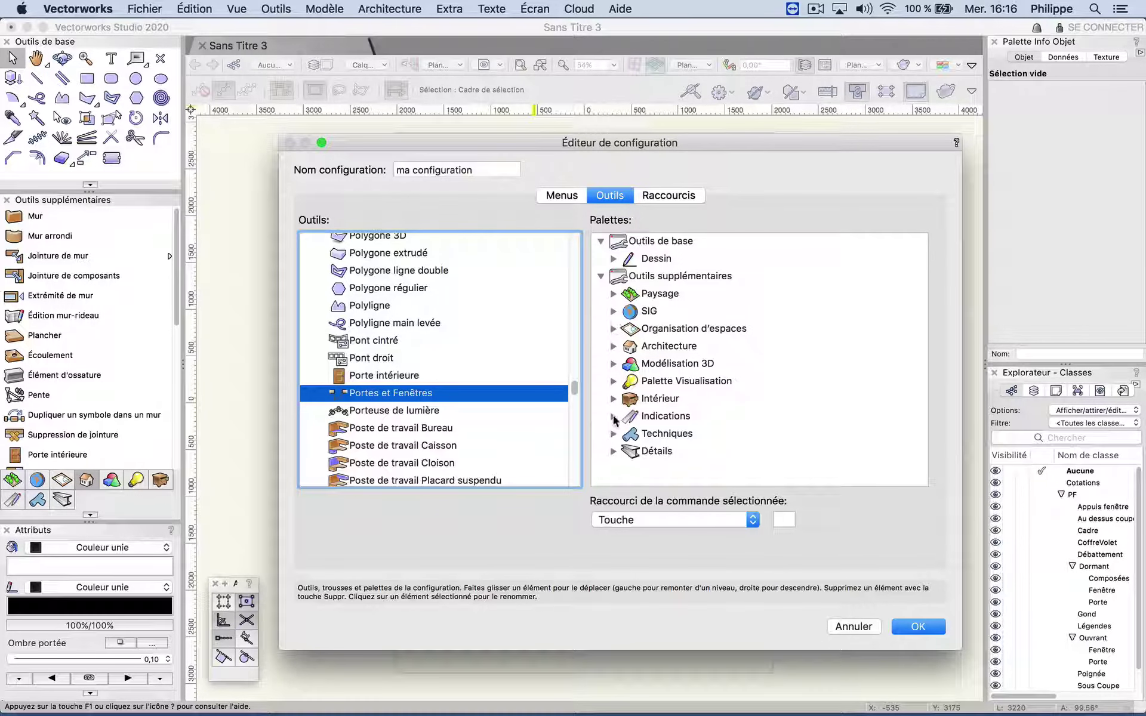
click(614, 416)
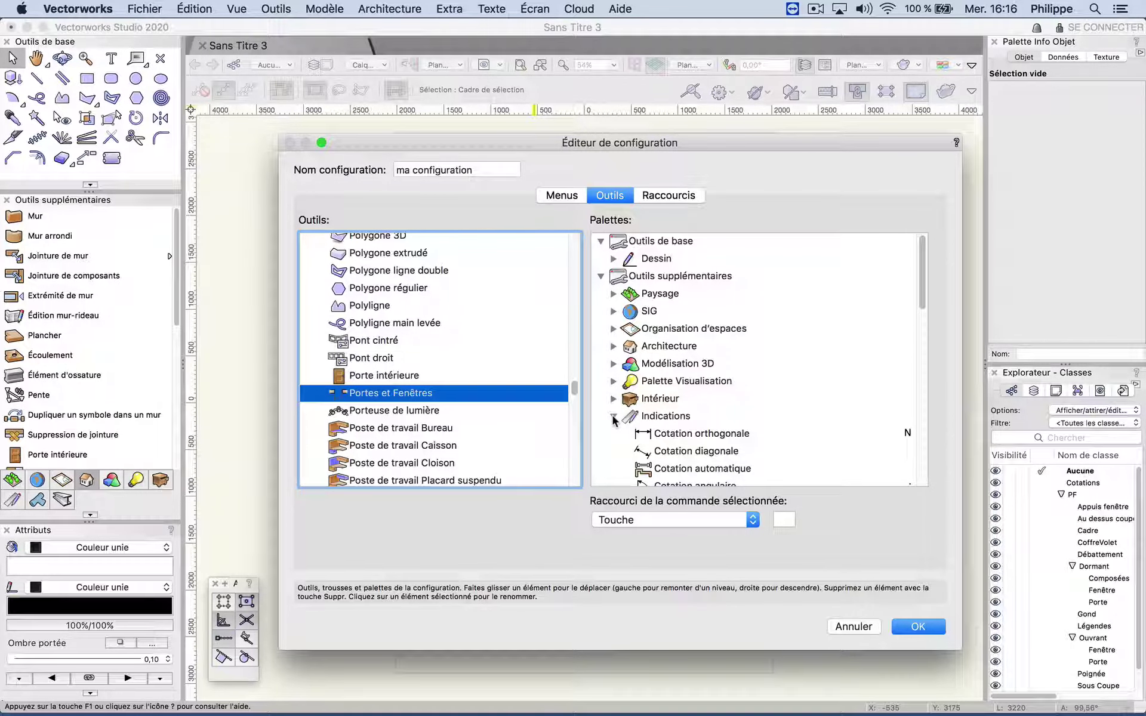
click(427, 431)
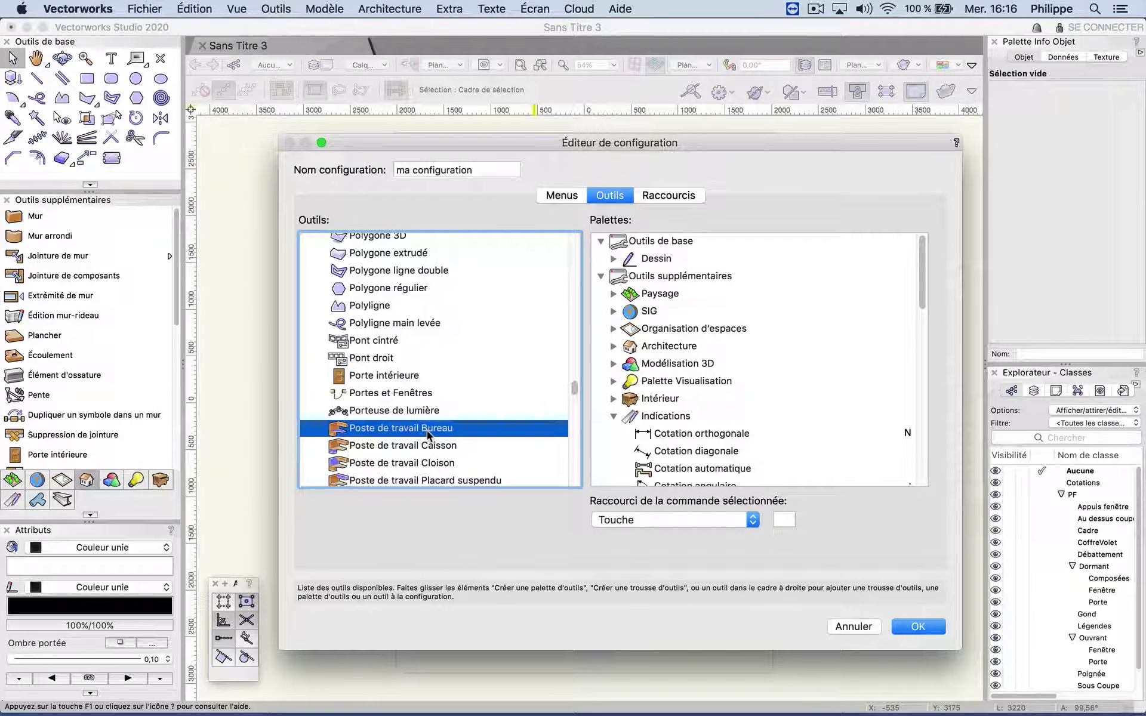
key(t)
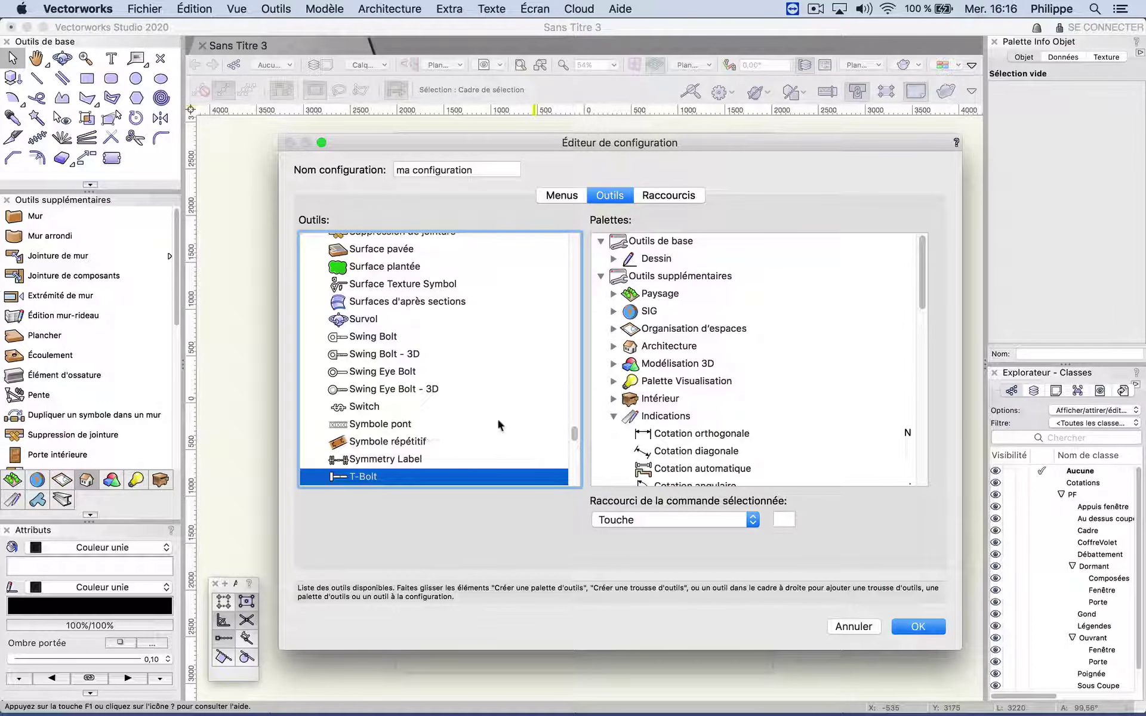
scroll(571, 430, down, 5)
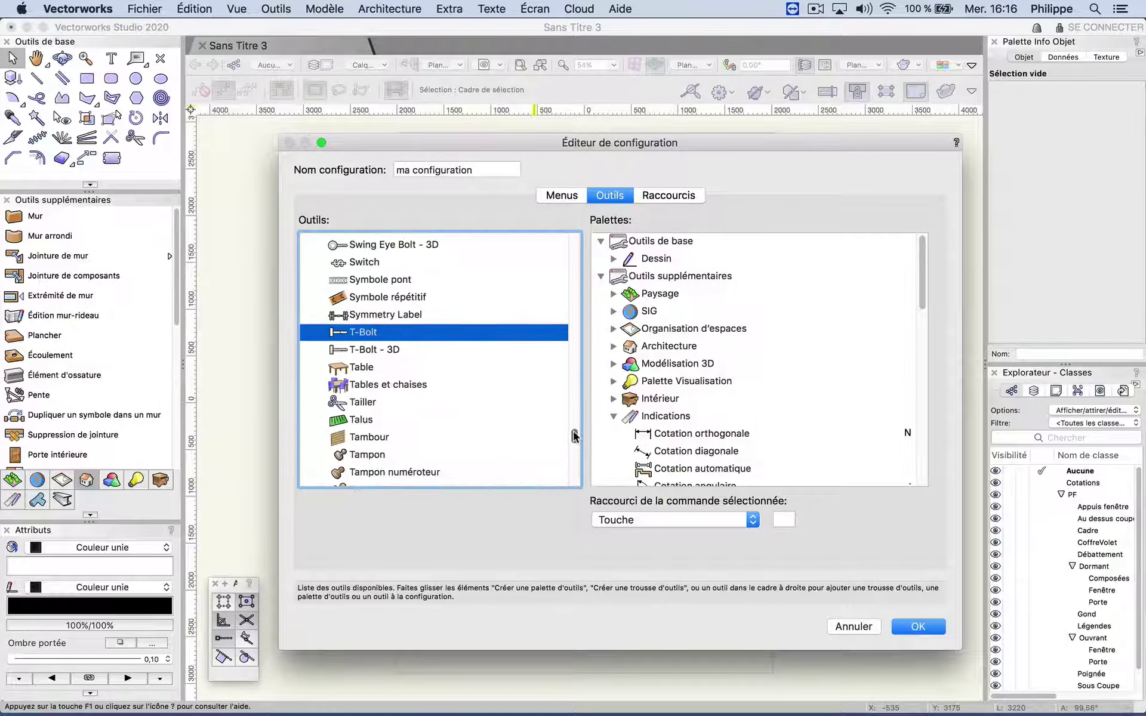
click(369, 457)
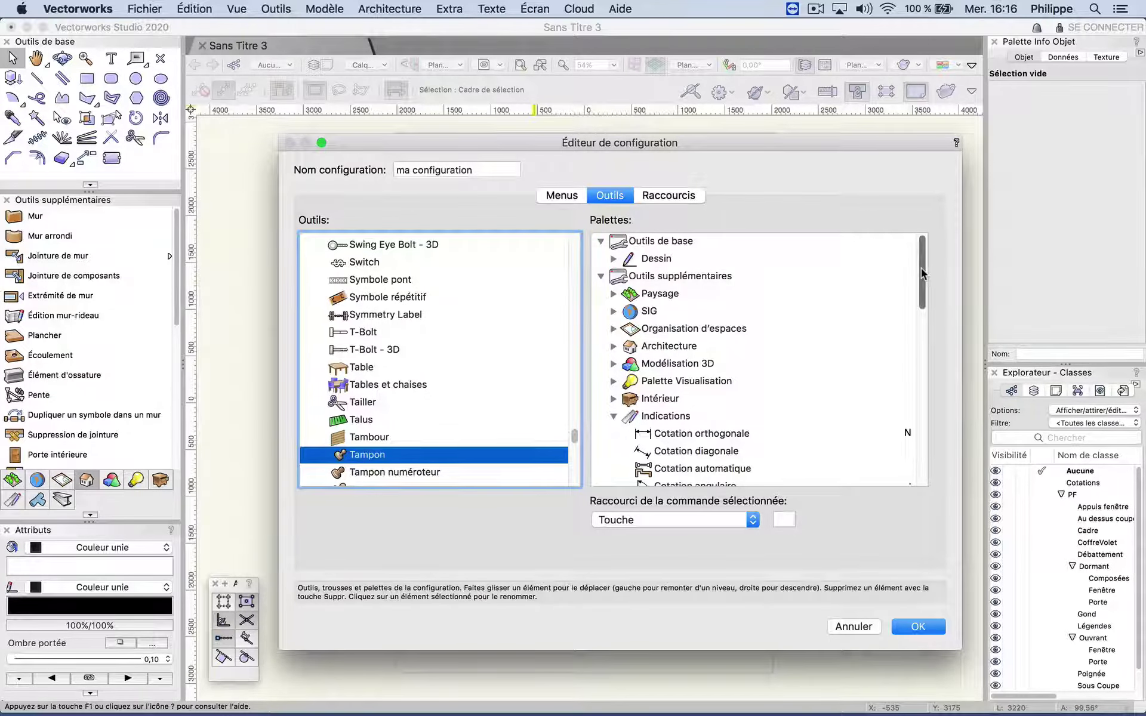
drag(922, 273, 928, 383)
drag(378, 455, 617, 417)
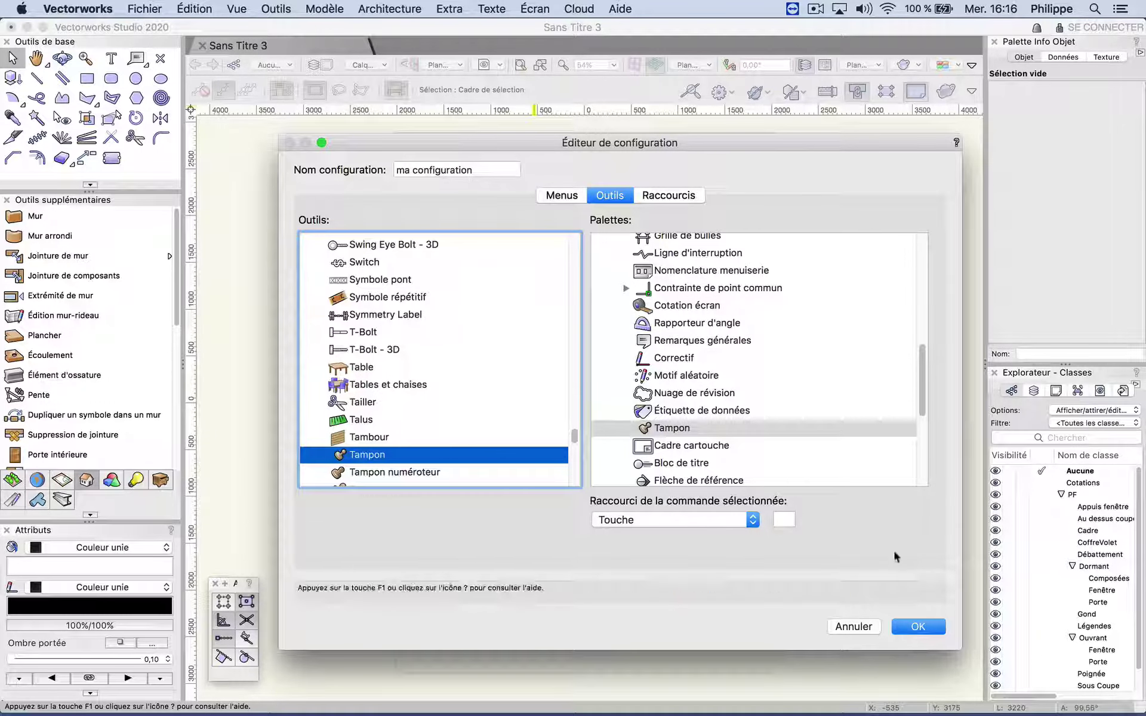
- Save the edited configuration and check the list of configurations for "ma configuration"
click(932, 630)
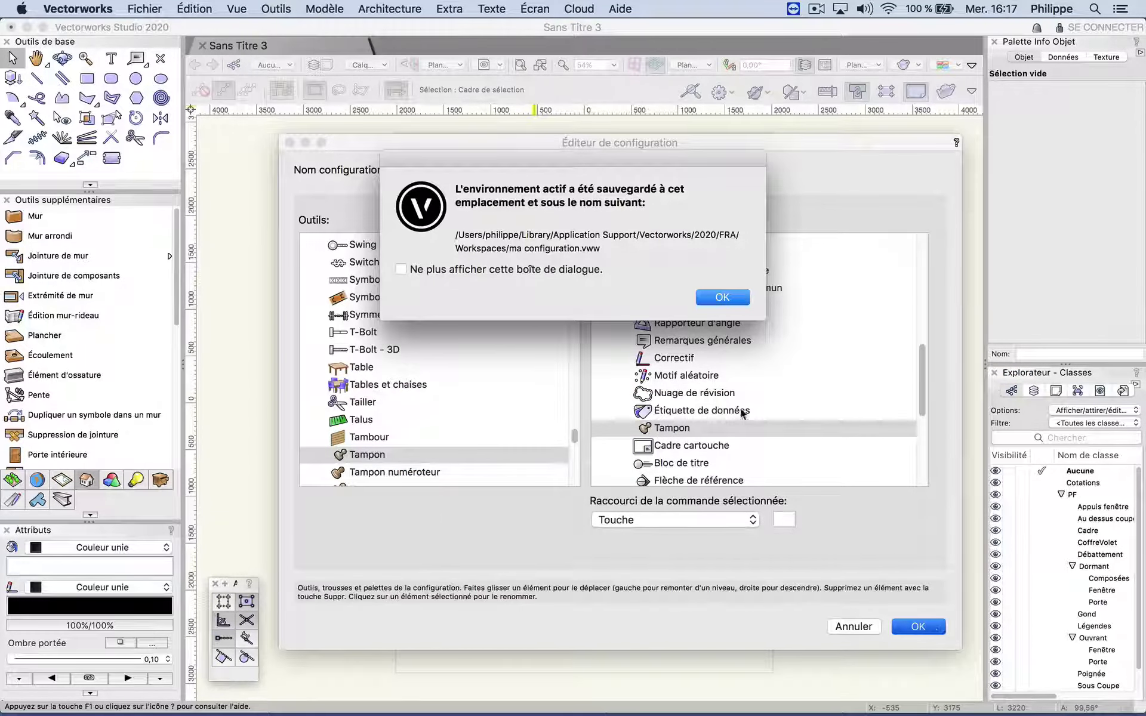
click(723, 297)
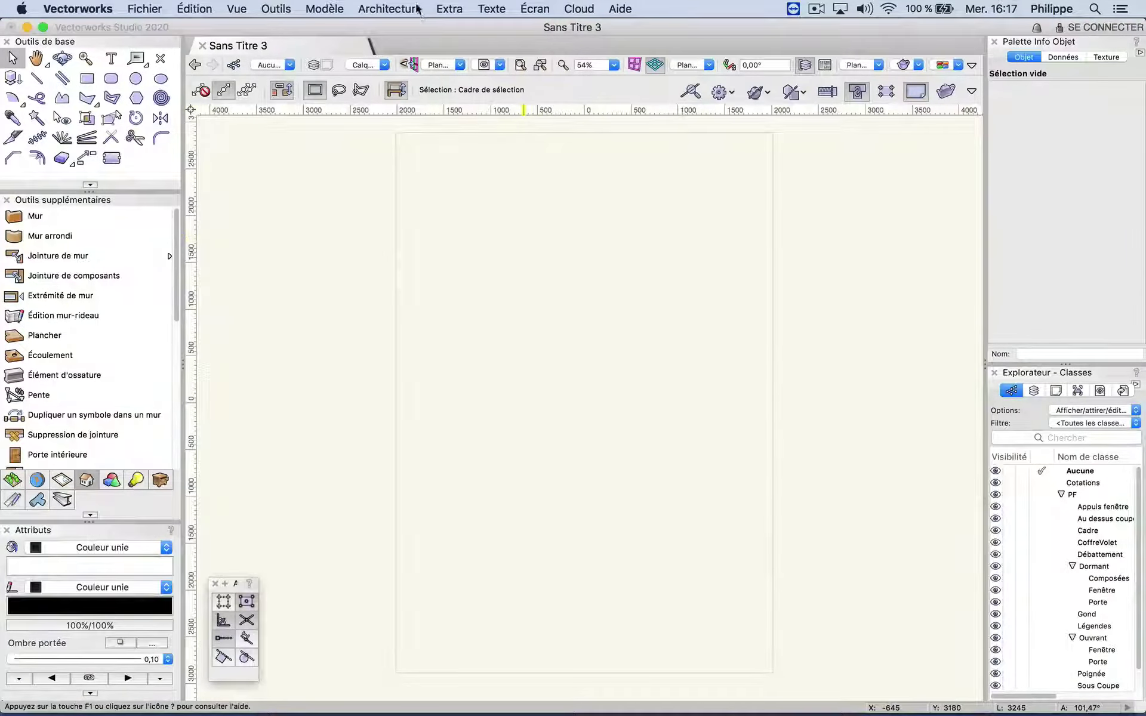
click(444, 8)
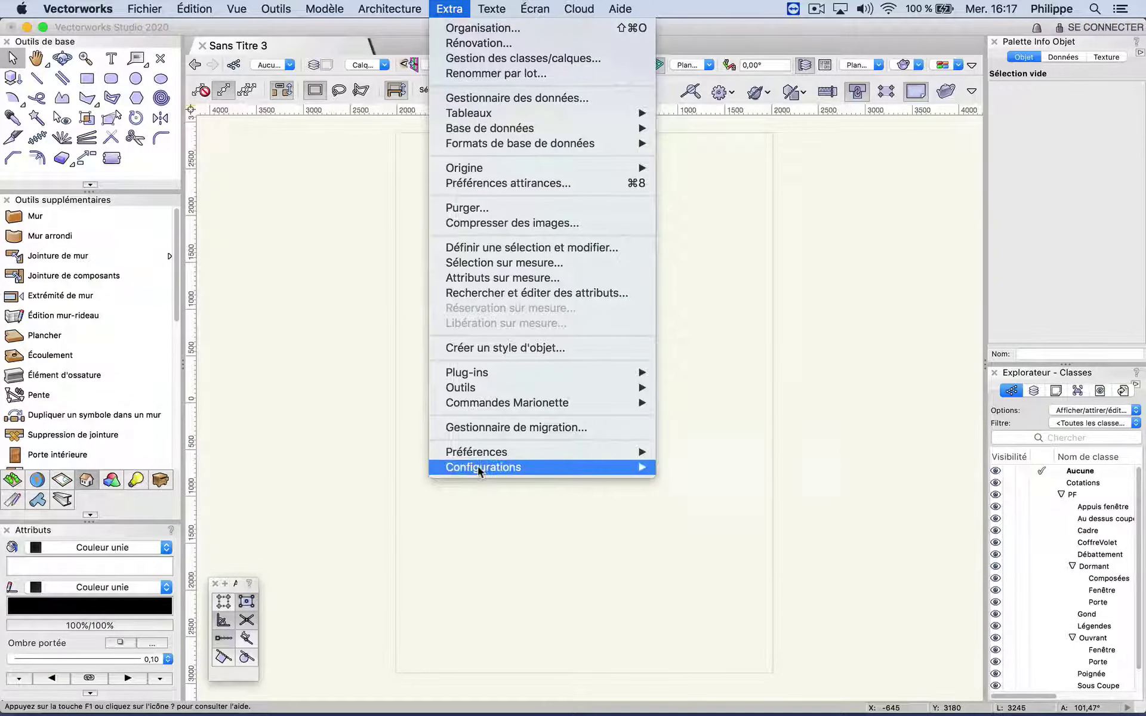
mouse_move(479, 469)
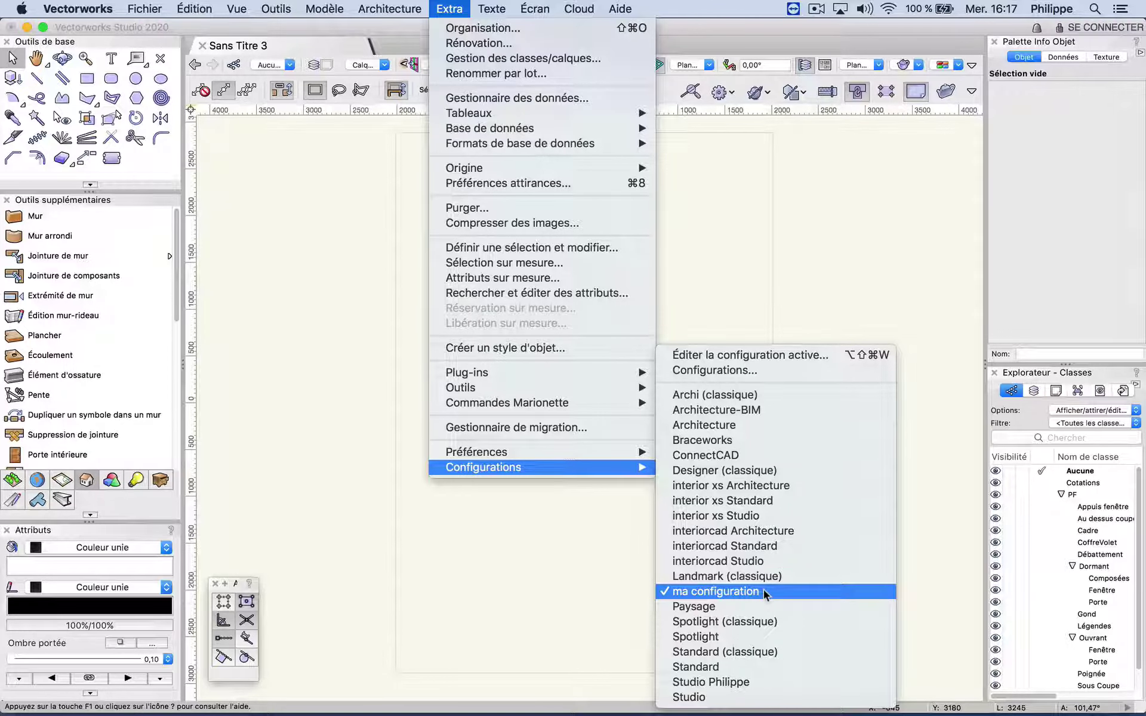
click(886, 293)
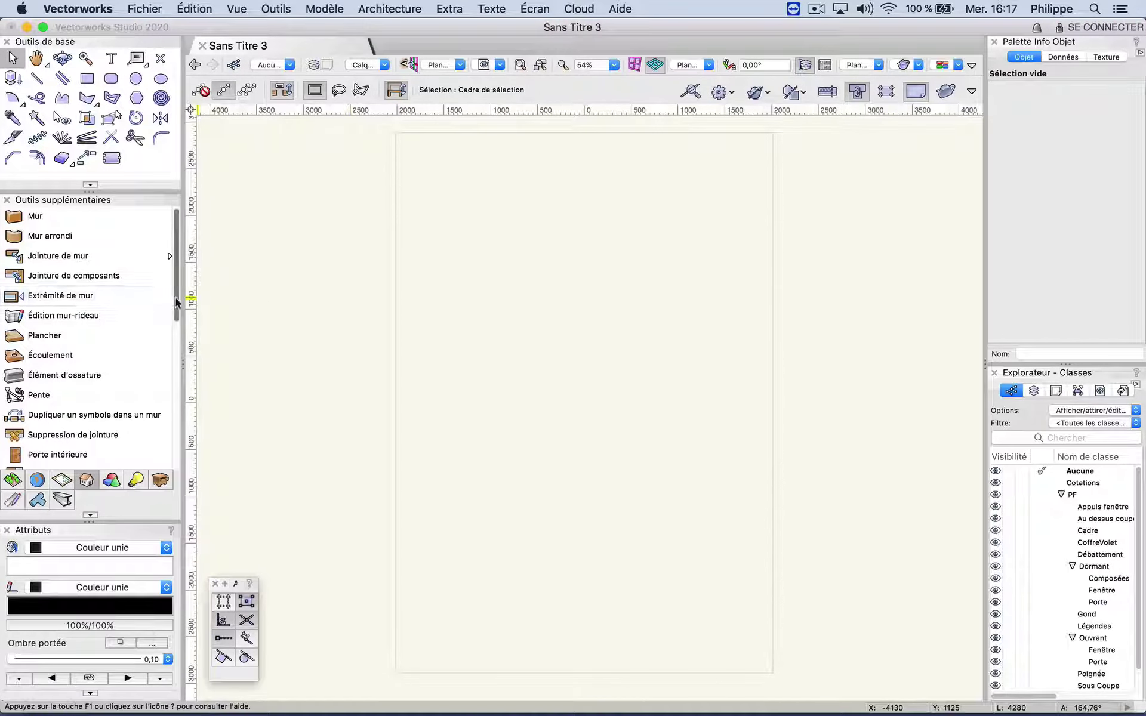
- Check the Outils supplémentaires palette for the Portes et Fenêtres tool under Architecture and the Tampon tool under Indications
drag(176, 301, 179, 376)
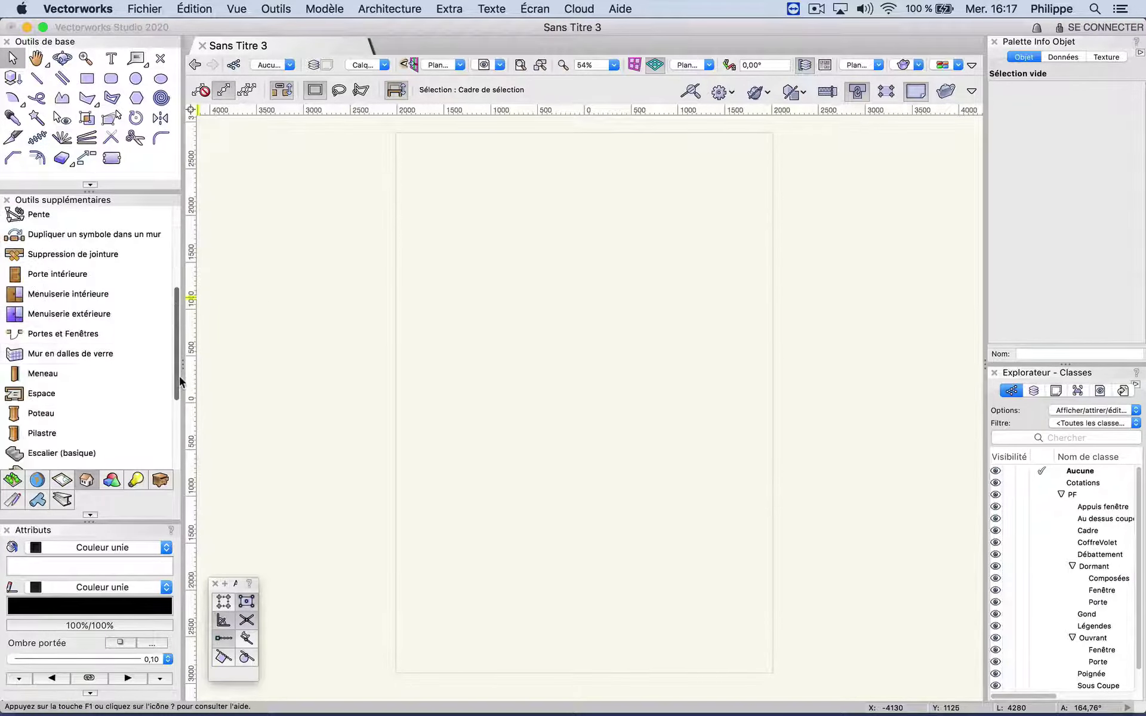
click(94, 337)
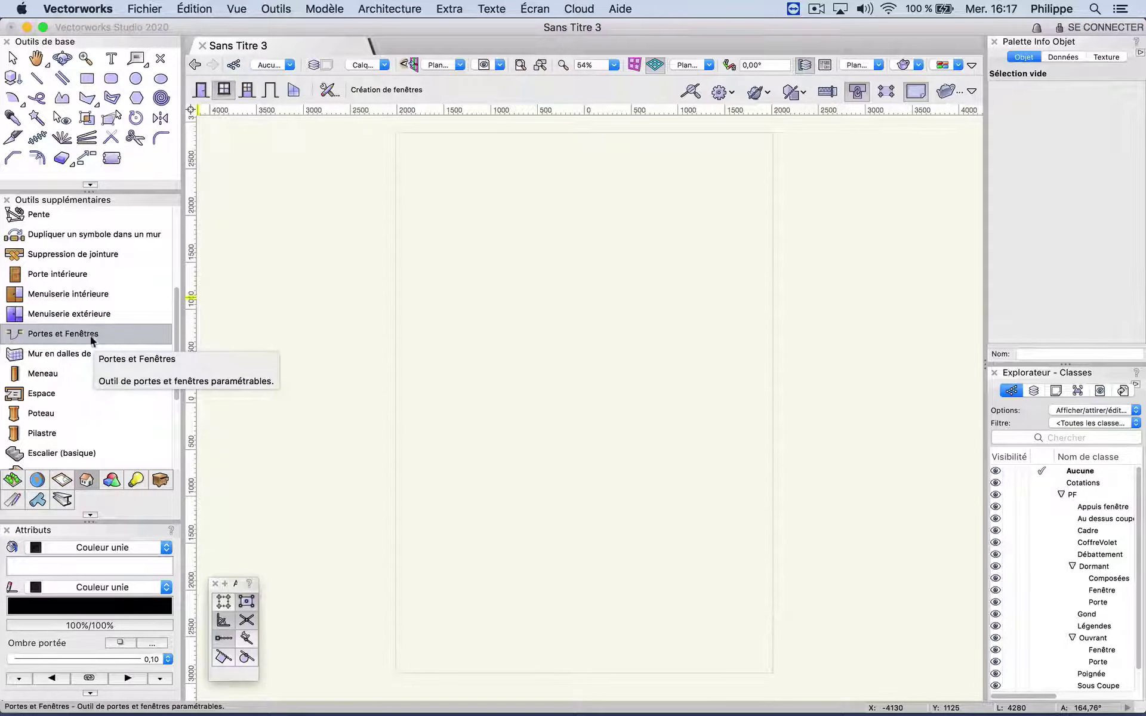
mouse_move(177, 386)
mouse_down()
mouse_move(182, 305)
mouse_move(169, 385)
mouse_up()
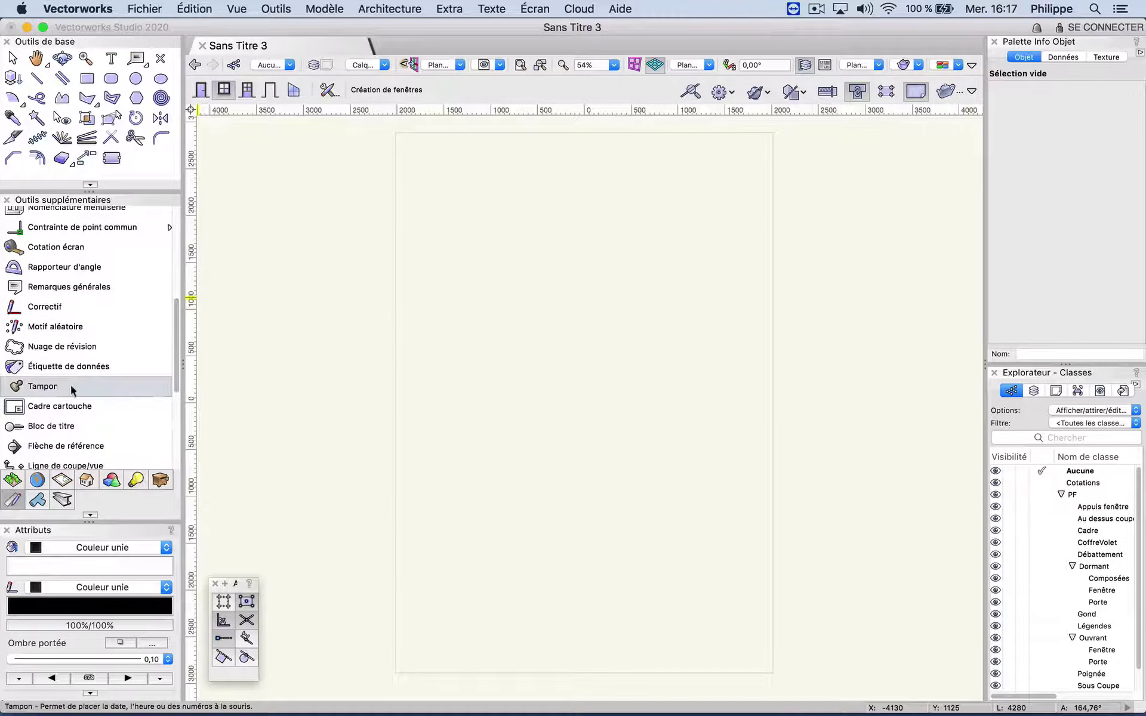